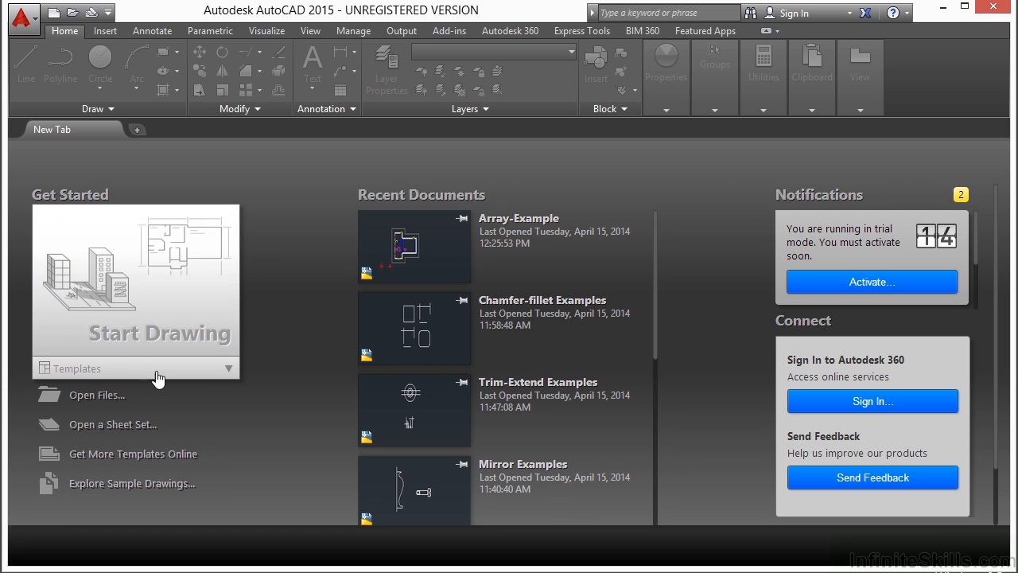
Step: Open the drawing Array-Example.dwg from the 06 folder
left_click(125, 394)
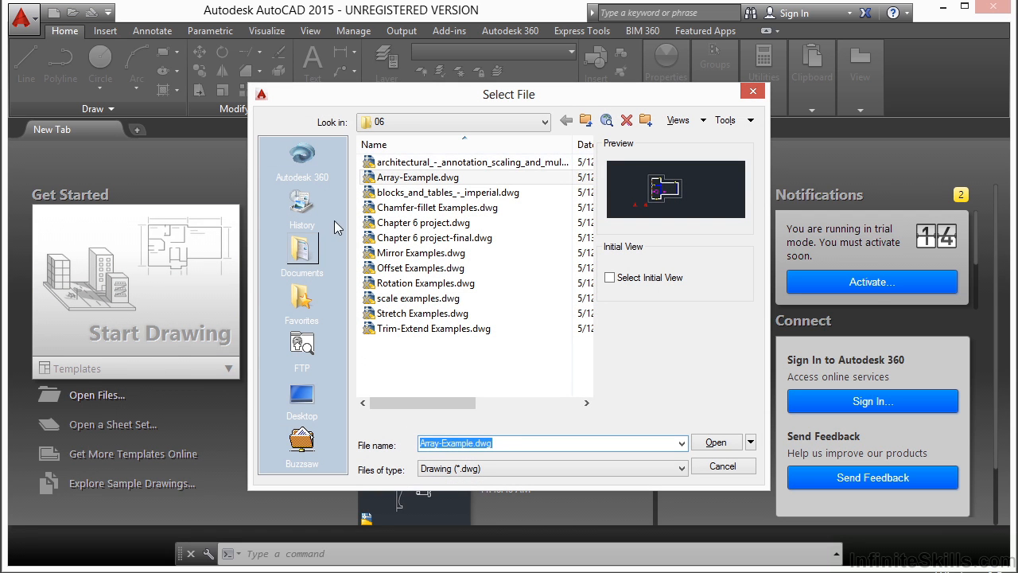
left_click(423, 180)
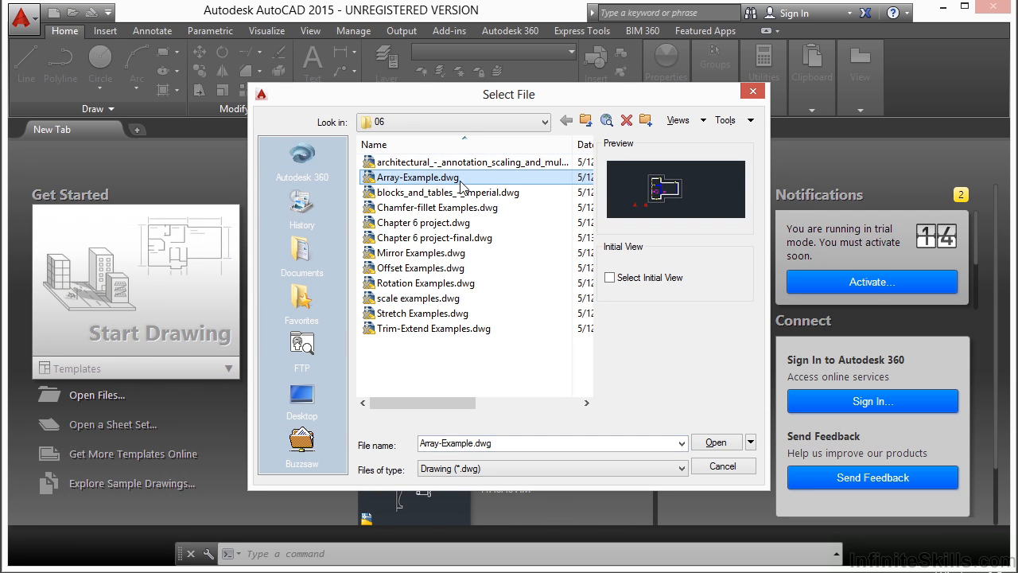
left_click(715, 444)
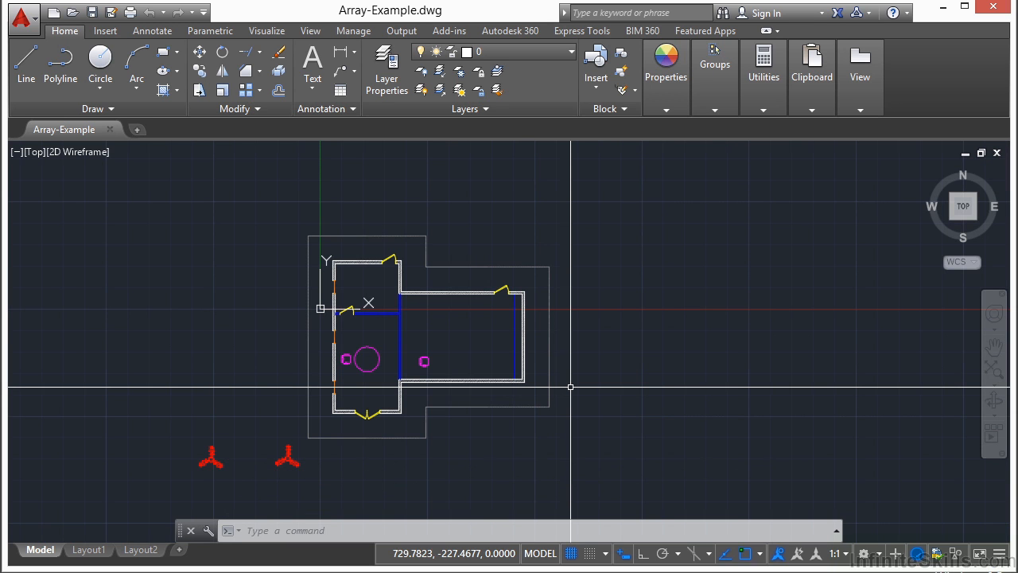
Step: Draw a horizontal and a vertical construction line through the centre of the chair in the large room, with Ortho on
middle_click_drag(439, 357, 532, 346)
scroll(523, 349, "up", 6)
middle_click_drag(595, 291, 452, 332)
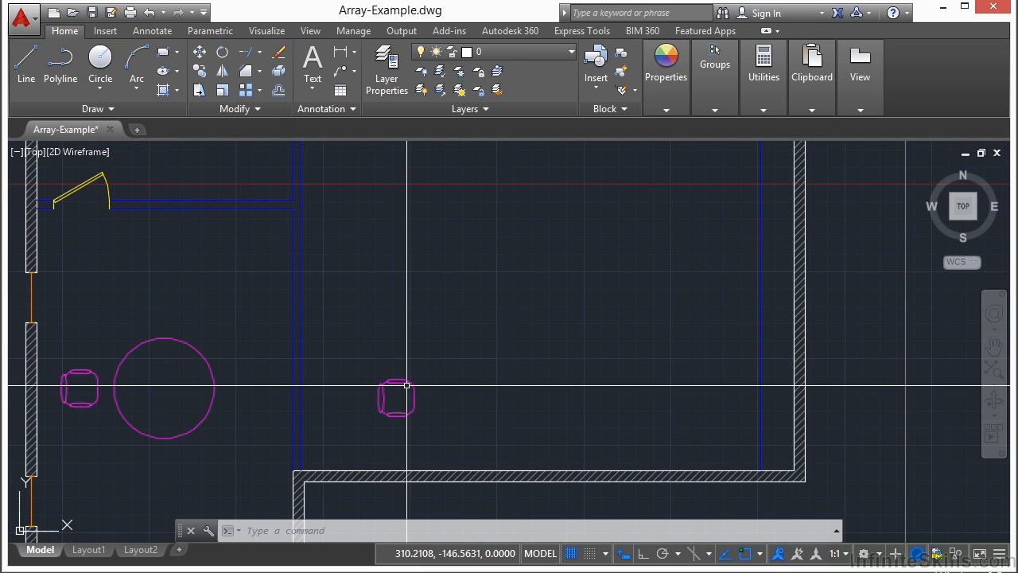
scroll(404, 382, "down", 2)
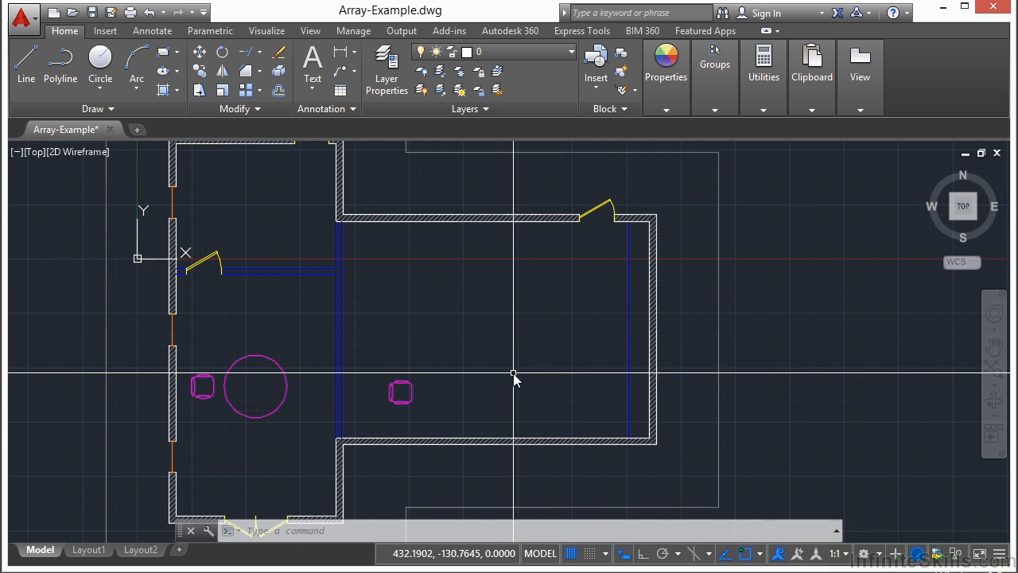
type("xl")
key("Return")
scroll(433, 402, "up", 2)
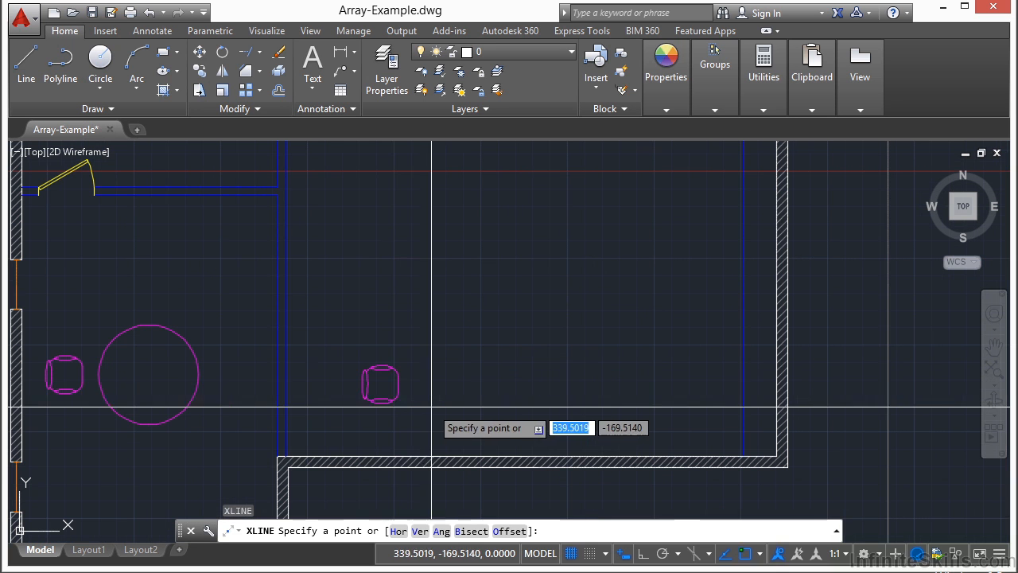
left_click(384, 386)
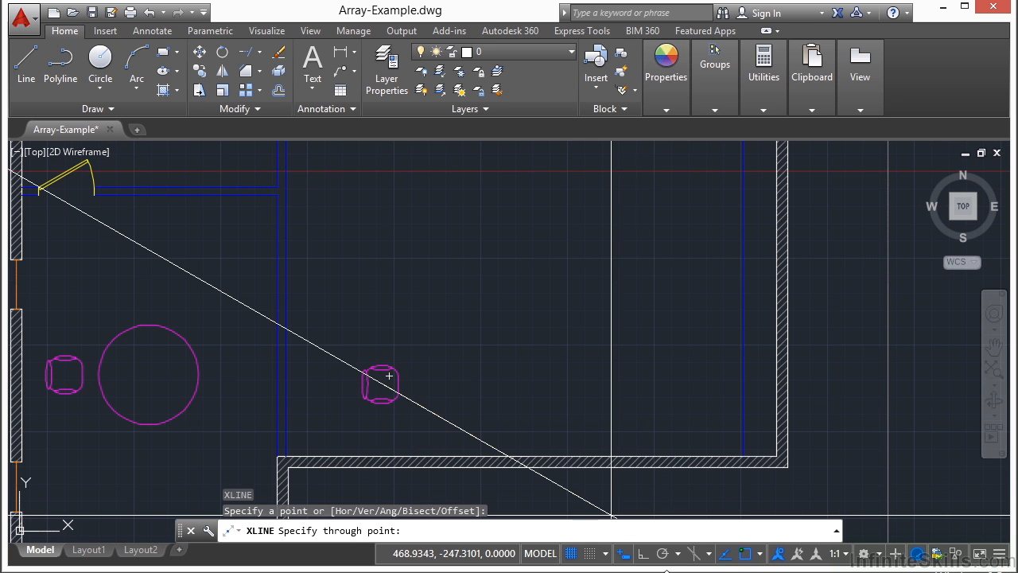
left_click(645, 555)
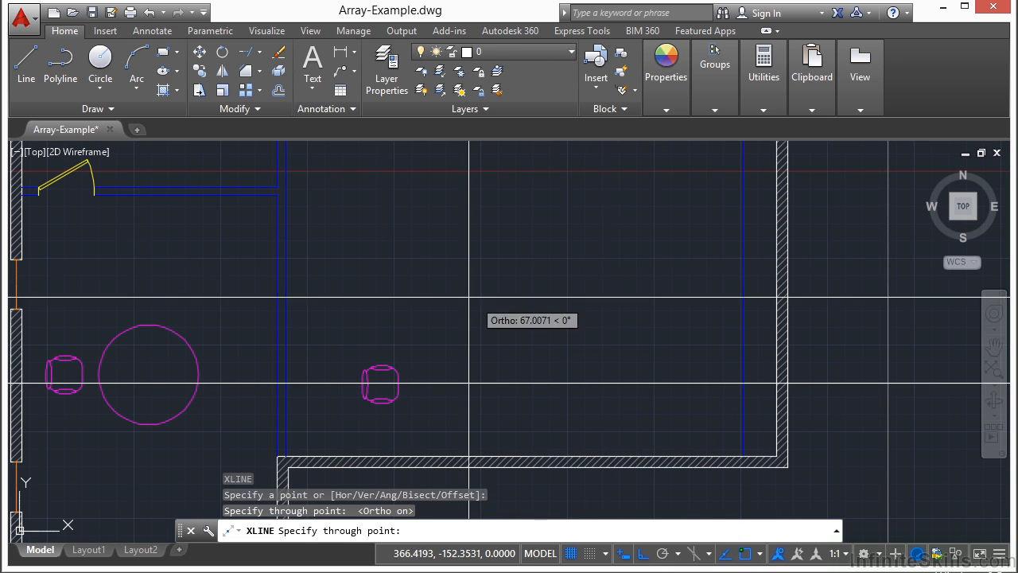
left_click(535, 338)
left_click(428, 273)
key("Return")
Step: Copy the vertical construction line three times at roughly even spacing across the large room
type("CP")
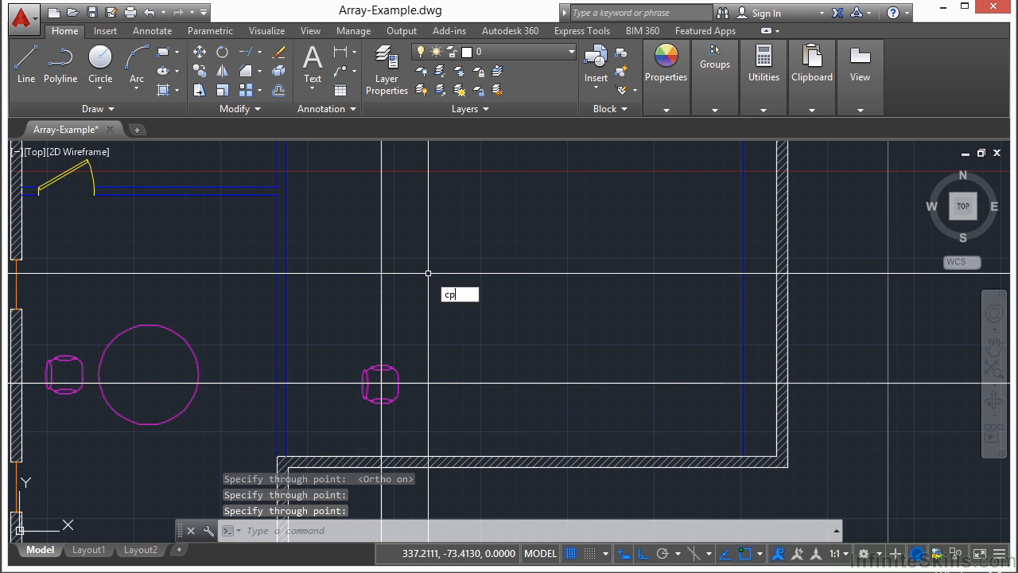
key("Return")
left_click(427, 275)
left_click(370, 280)
key("Return")
left_click(448, 292)
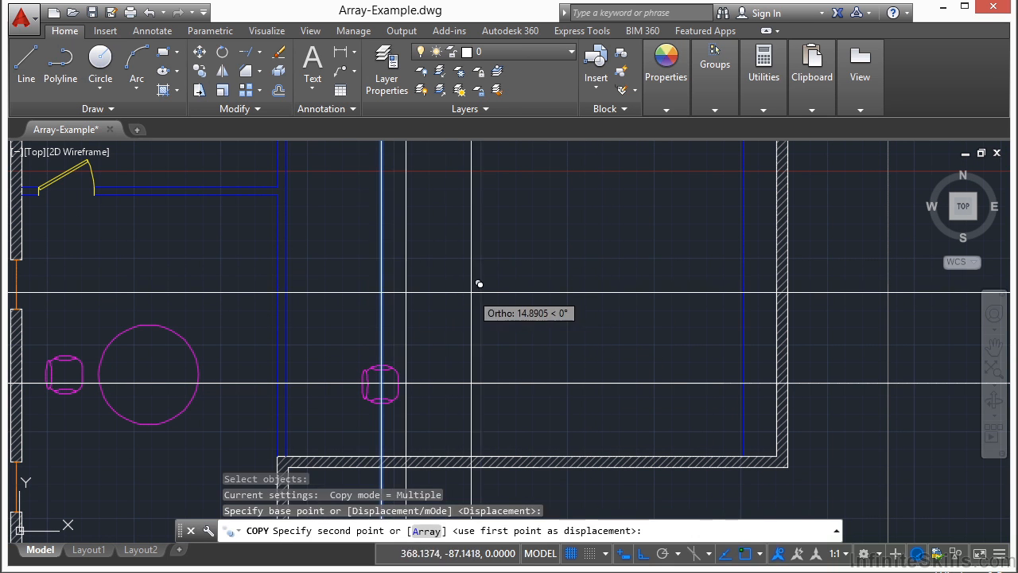
left_click(528, 293)
left_click(621, 294)
key("Return")
Step: Erase the horizontal construction line and all the vertical ones
left_click(683, 268)
left_click(371, 287)
left_click(514, 369)
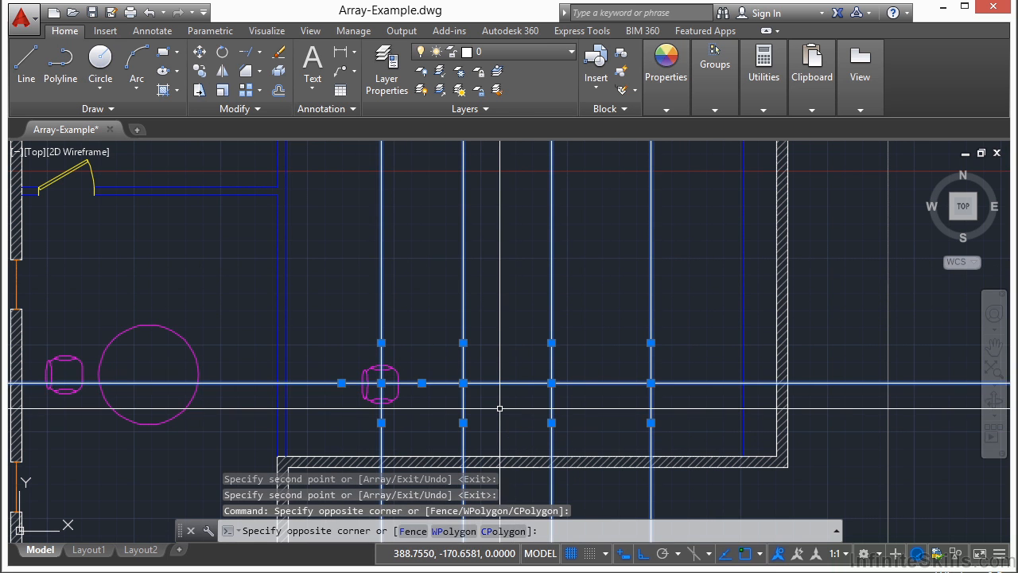
left_click(500, 408)
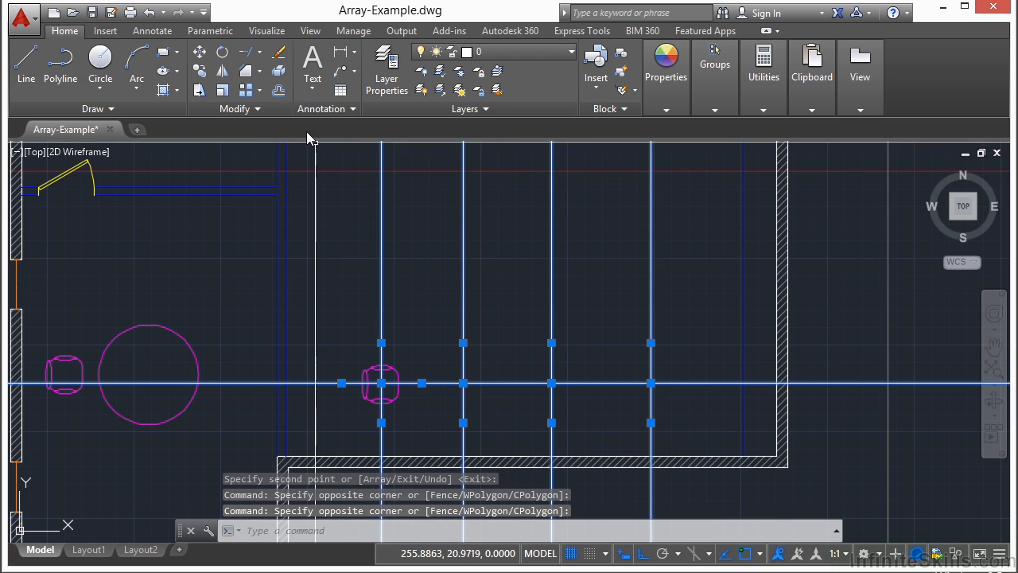
key("Delete")
middle_click_drag(491, 304, 461, 345)
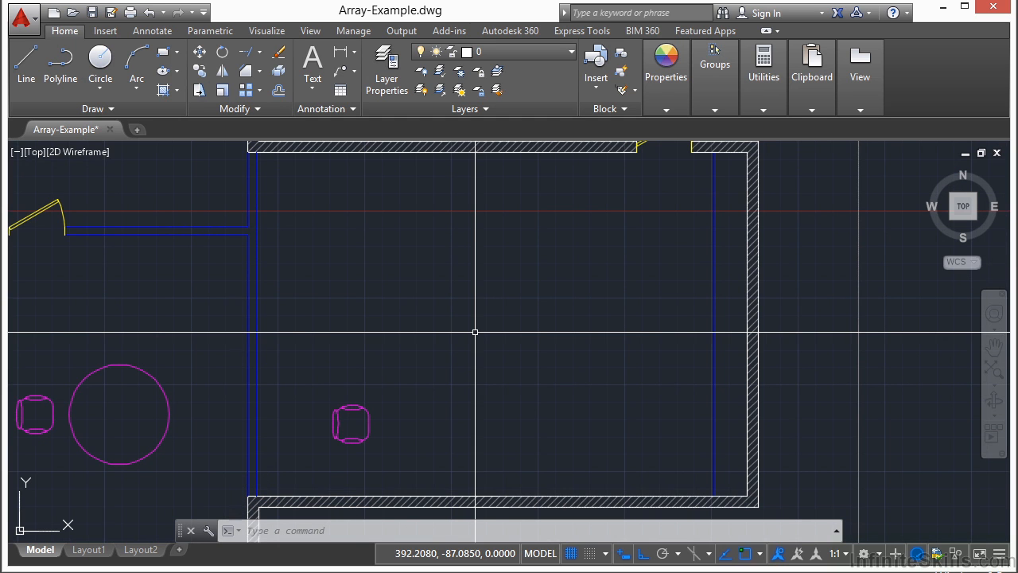
type("arr")
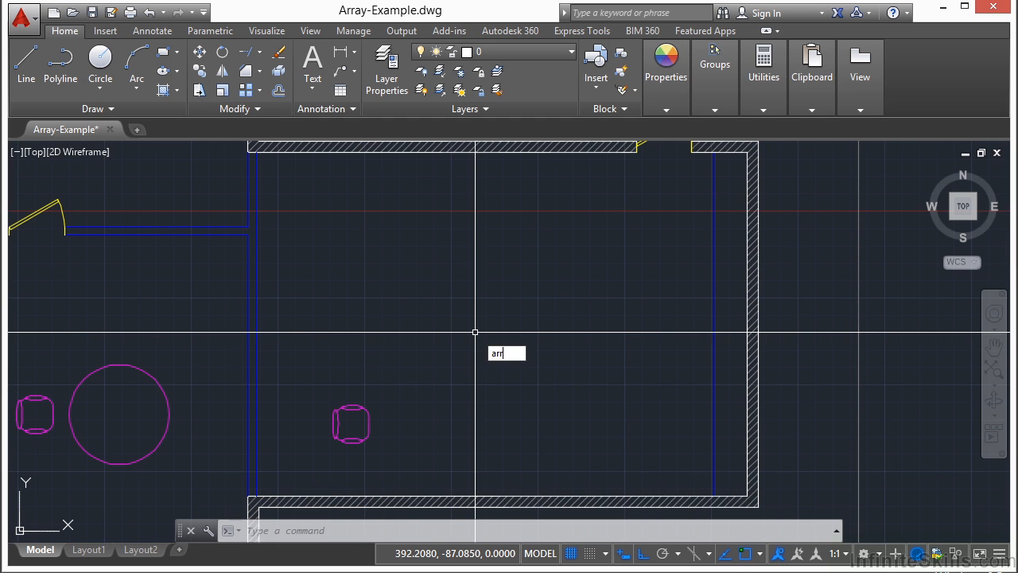
key("Escape")
key("Escape")
type("ar")
key("Escape")
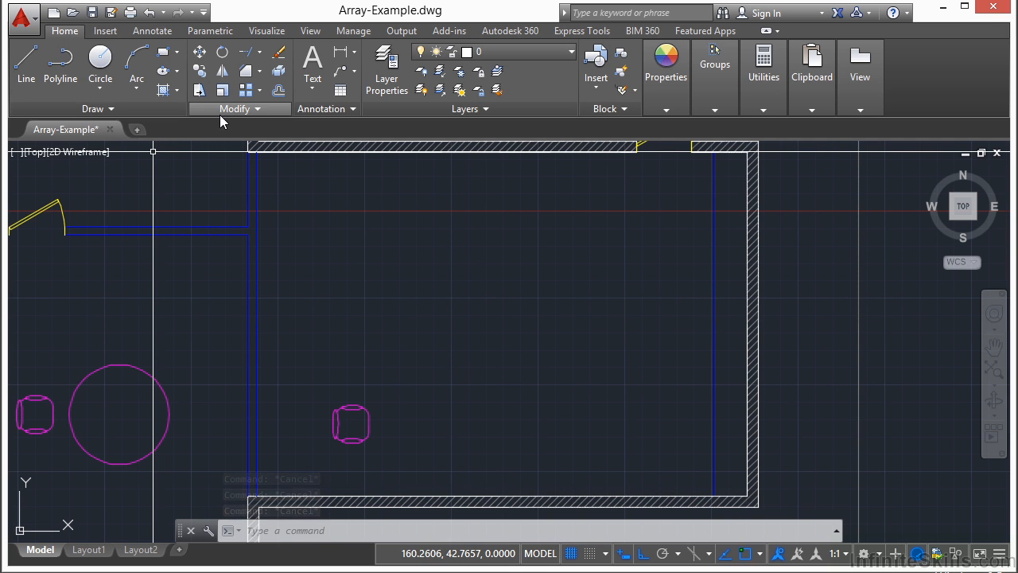
Step: Start a Rectangular Array of the single chair in the large room
left_click(261, 94)
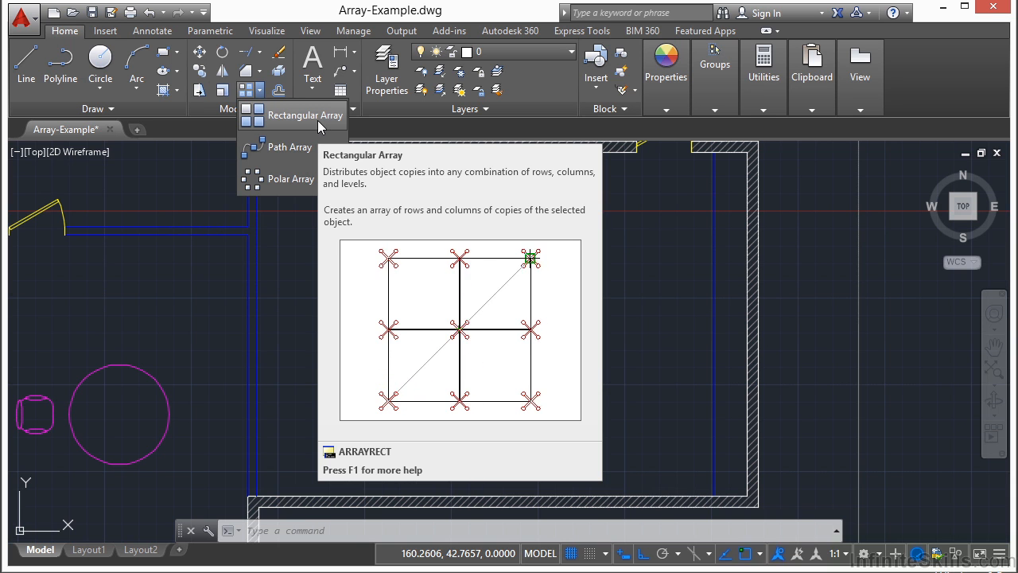
left_click(316, 121)
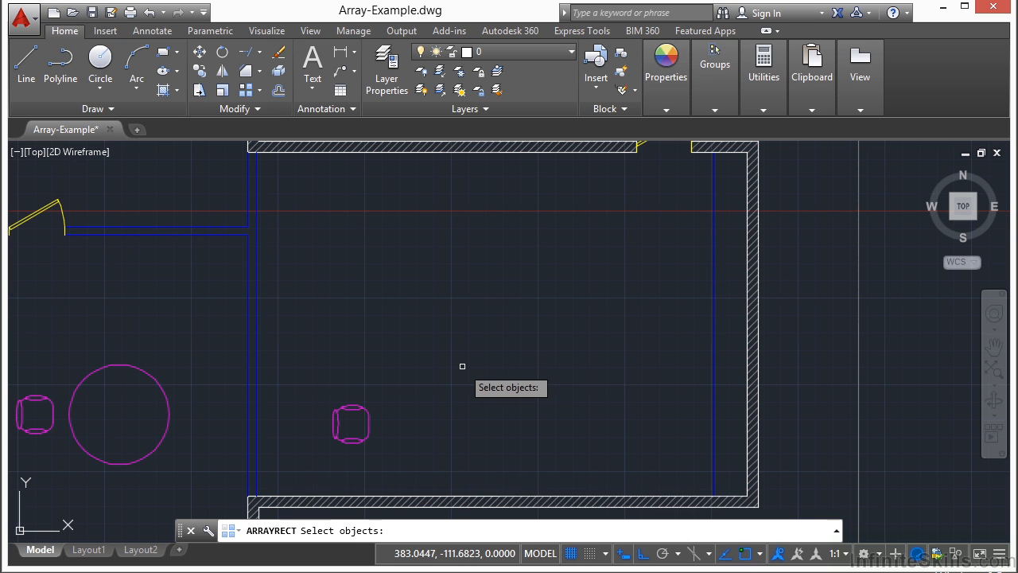
left_click(355, 409)
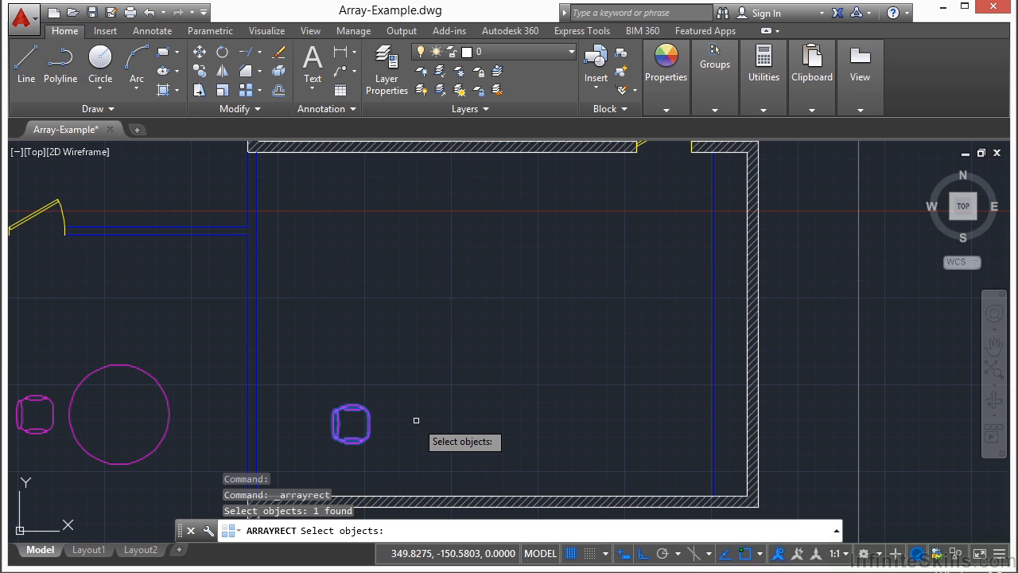
key("Return")
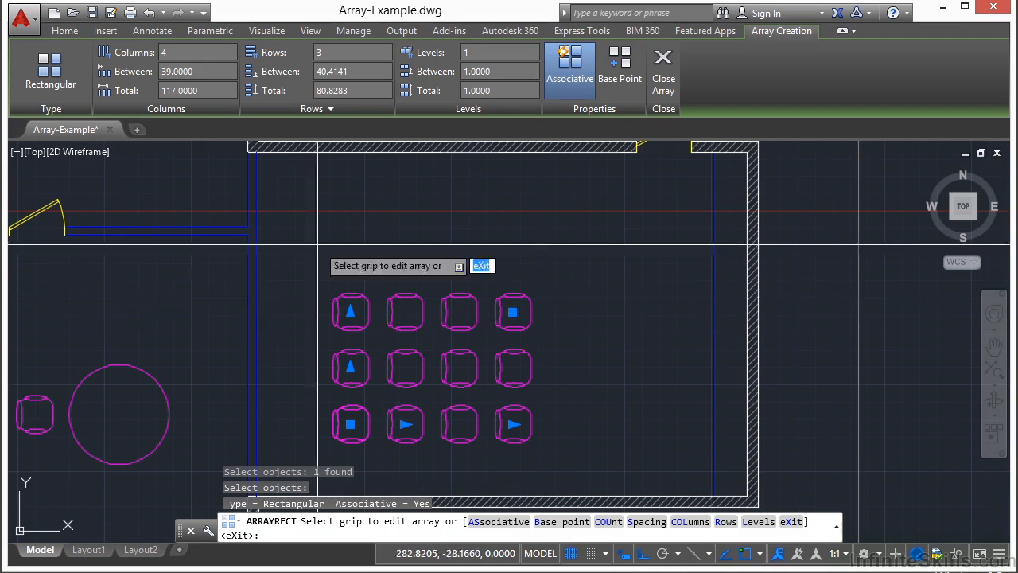
Step: Set the chair array to 6 columns and 5 rows and finish the command
left_click(200, 54)
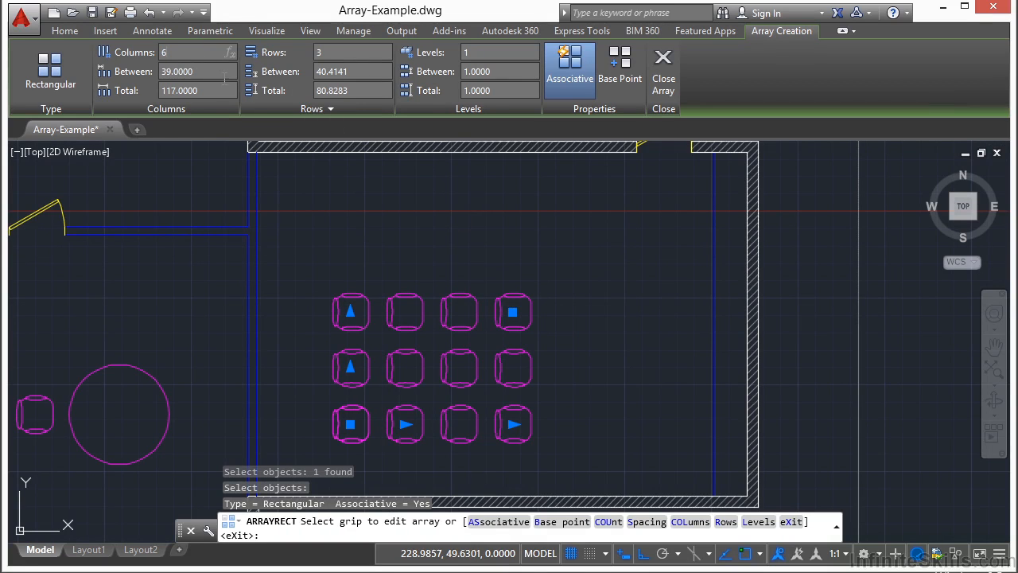
type("6")
key("Return")
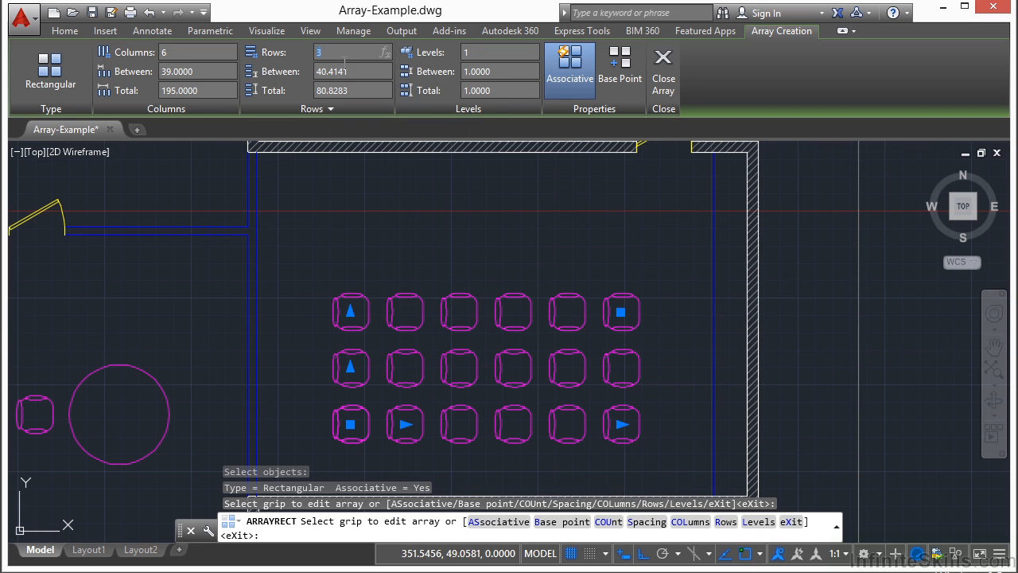
key("Return")
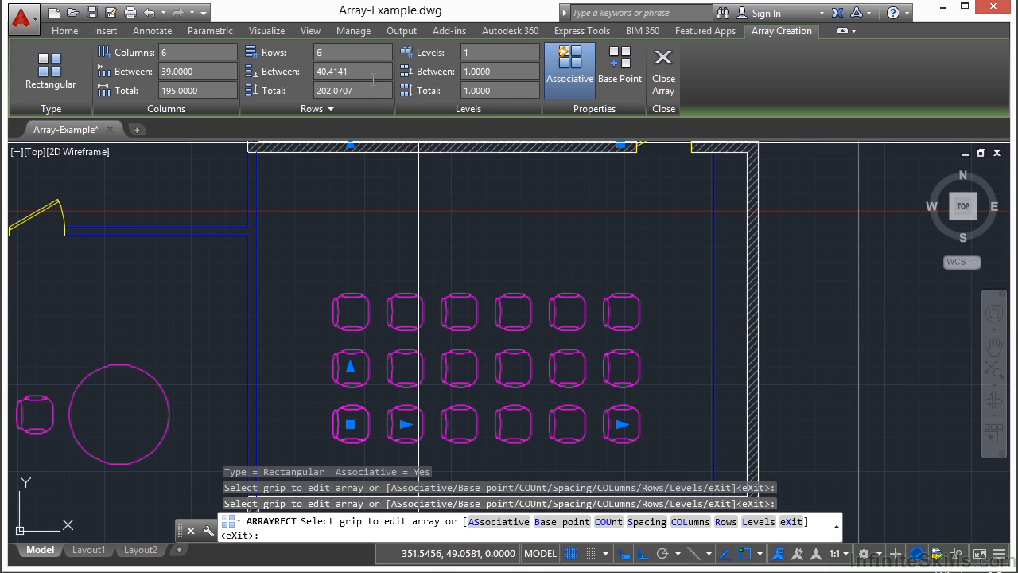
left_click(348, 53)
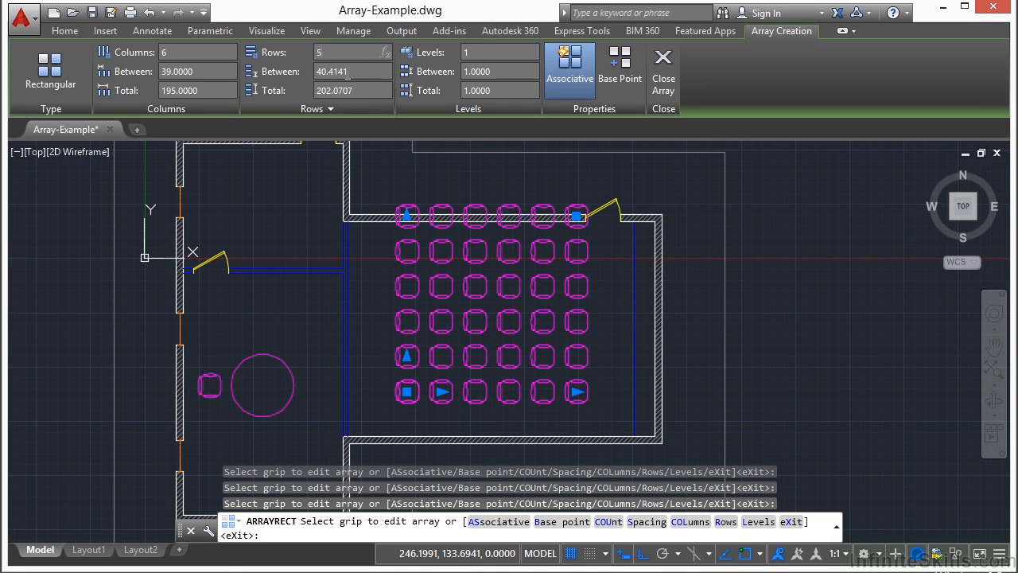
key("Return")
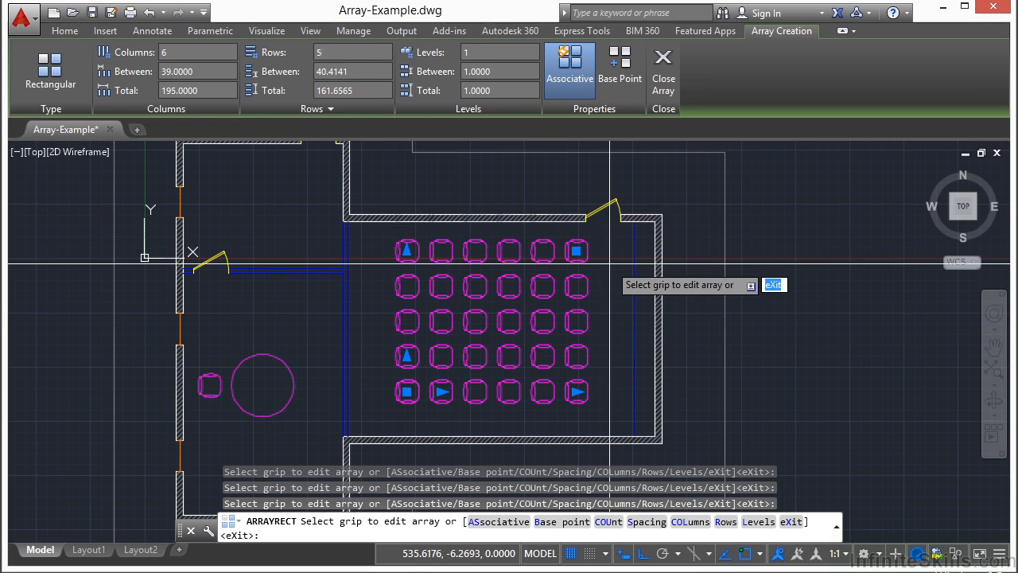
key("Return")
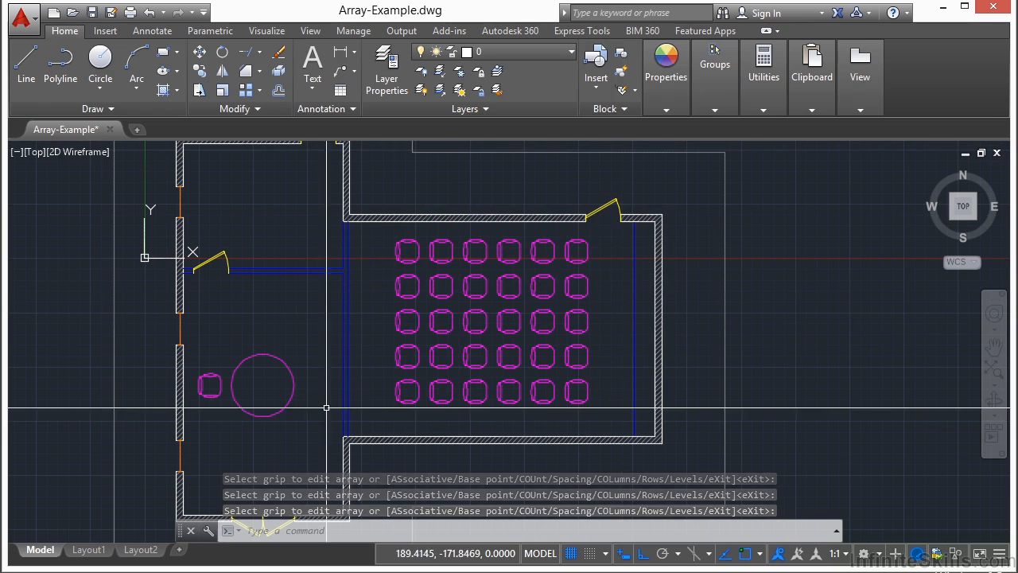
Step: Use the corner grip to shrink the chair array to 4 rows and 3 columns, and enlarge it back to 5 rows and 6 columns
left_click(396, 389)
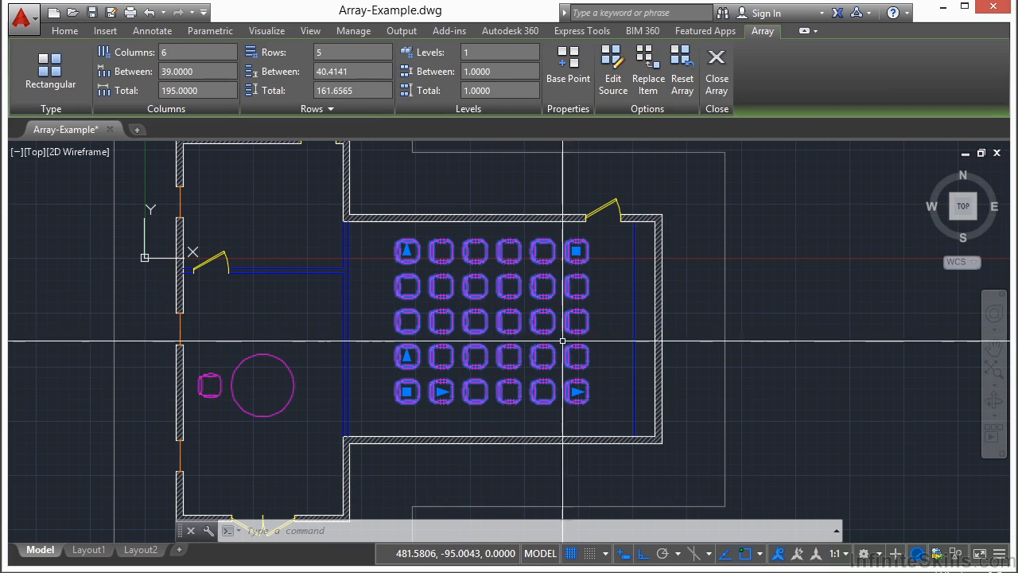
left_click(577, 252)
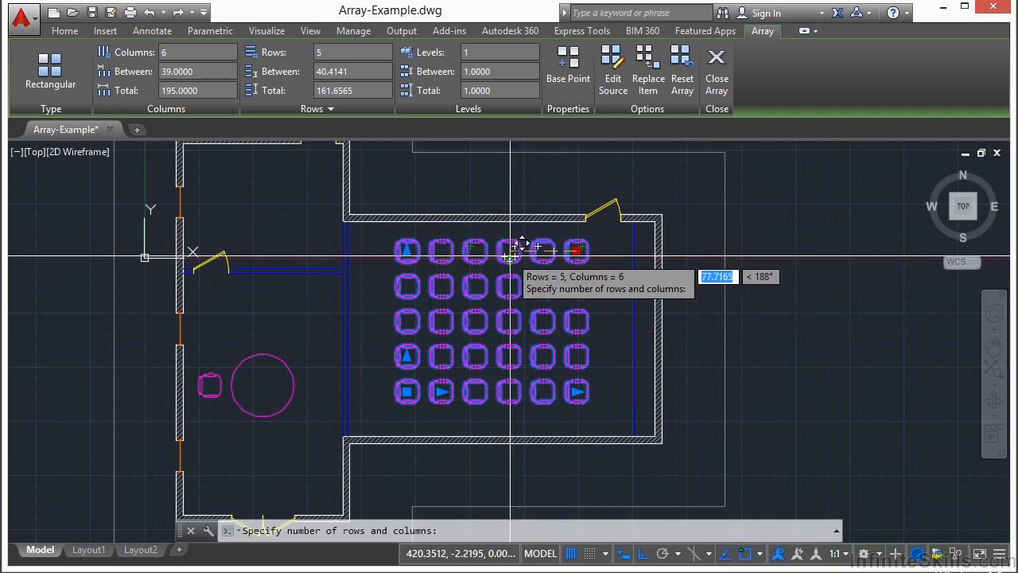
left_click(475, 287)
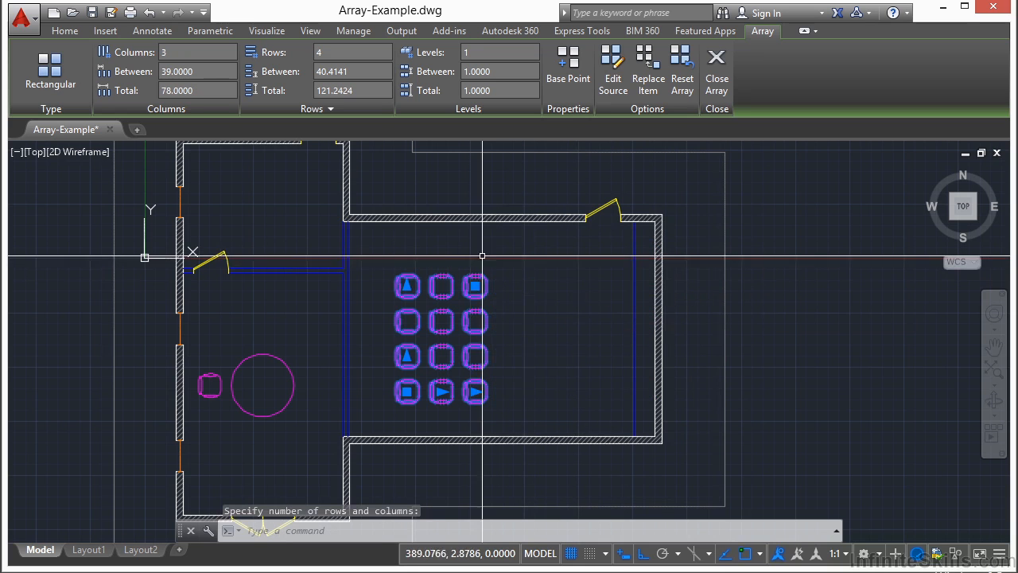
left_click(475, 287)
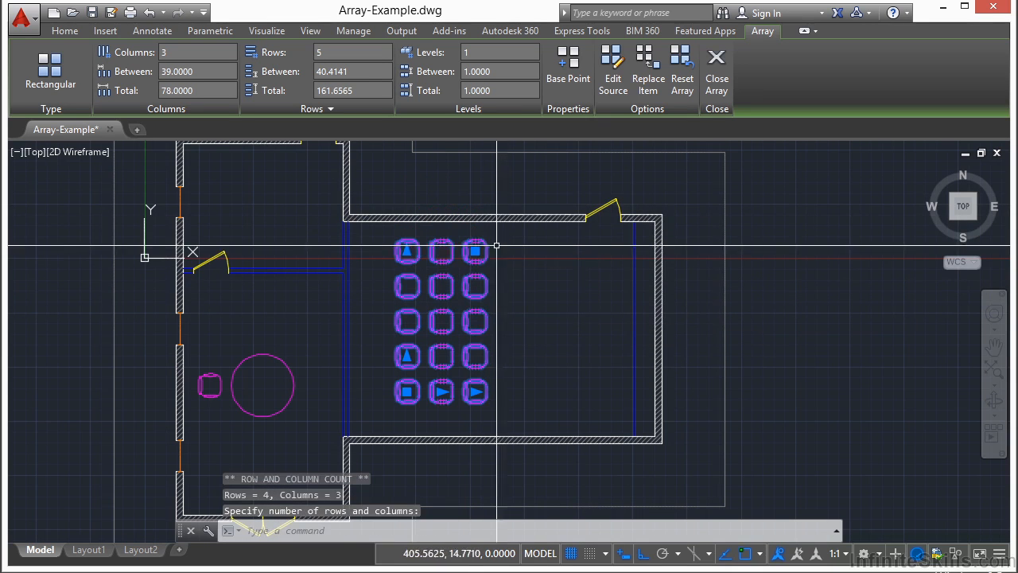
left_click(613, 243)
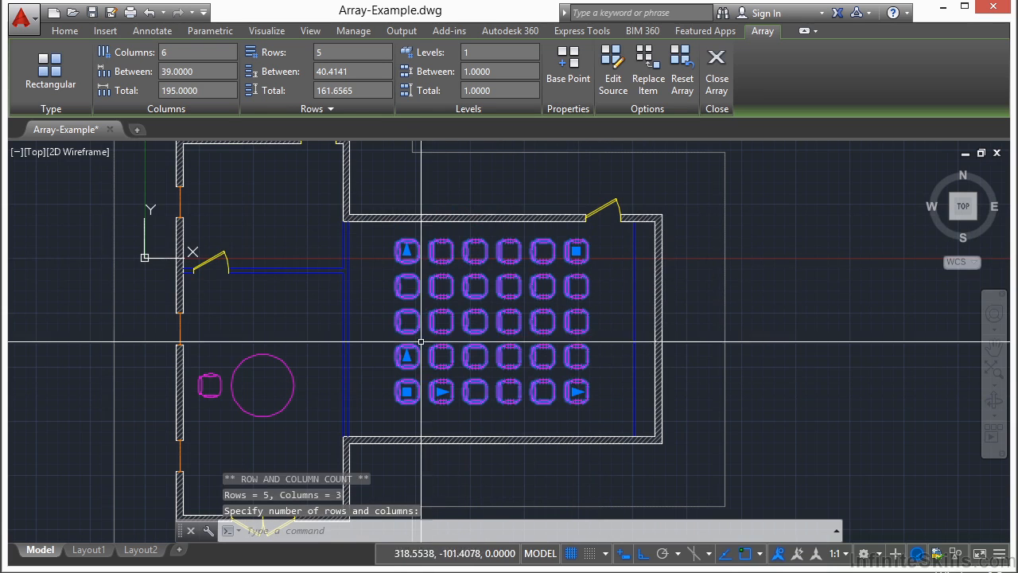
Step: Use the grips to extend the chair array to 11 columns, return it to 6 columns, and set its row count to 5
left_click(574, 390)
left_click(721, 391)
left_click(746, 391)
left_click(586, 388)
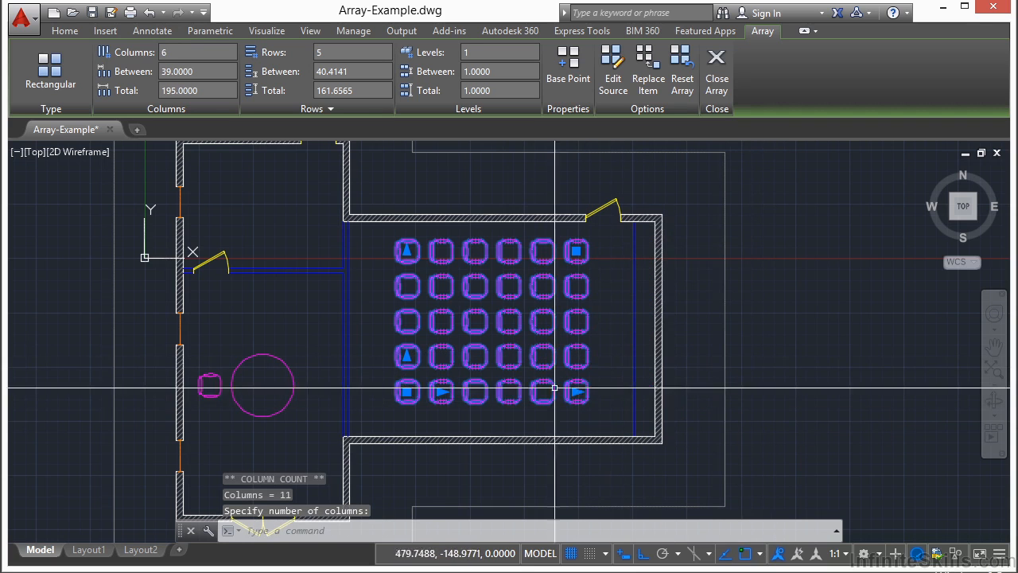
left_click(406, 251)
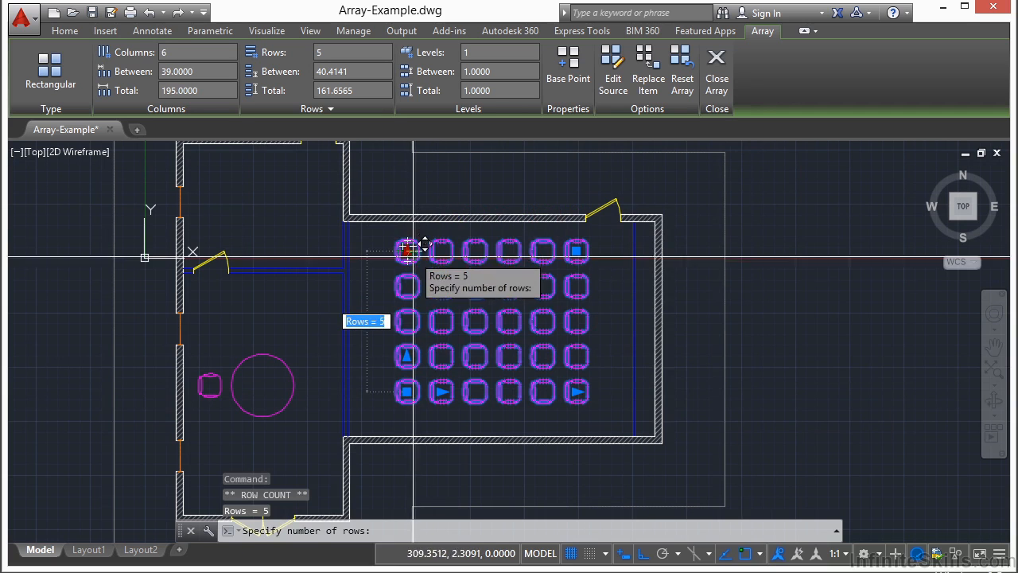
left_click(407, 253)
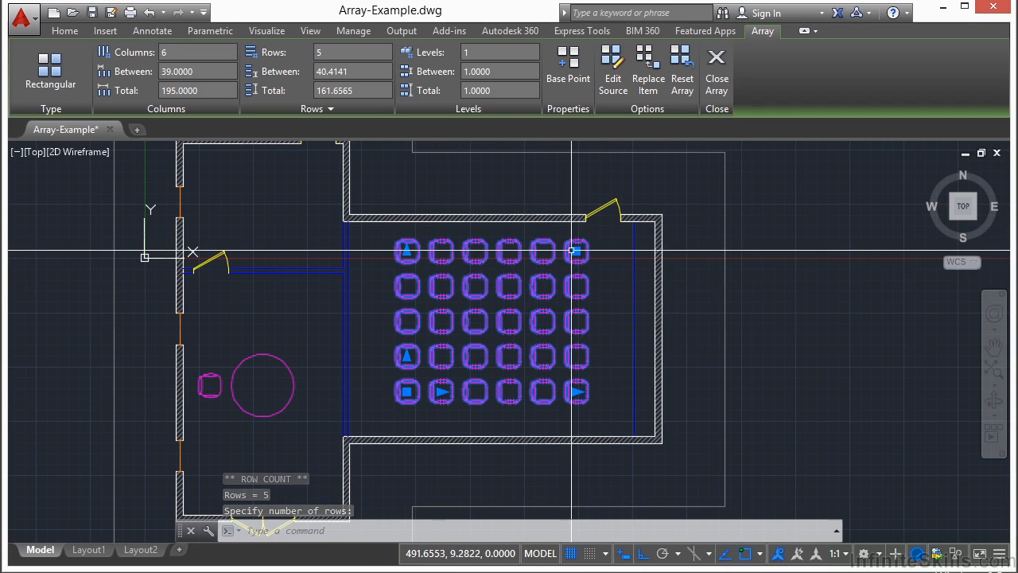
Step: Move the chair array out of the room by its base grip, turn Ortho off, and move it back inside the room
mouse_move(576, 253)
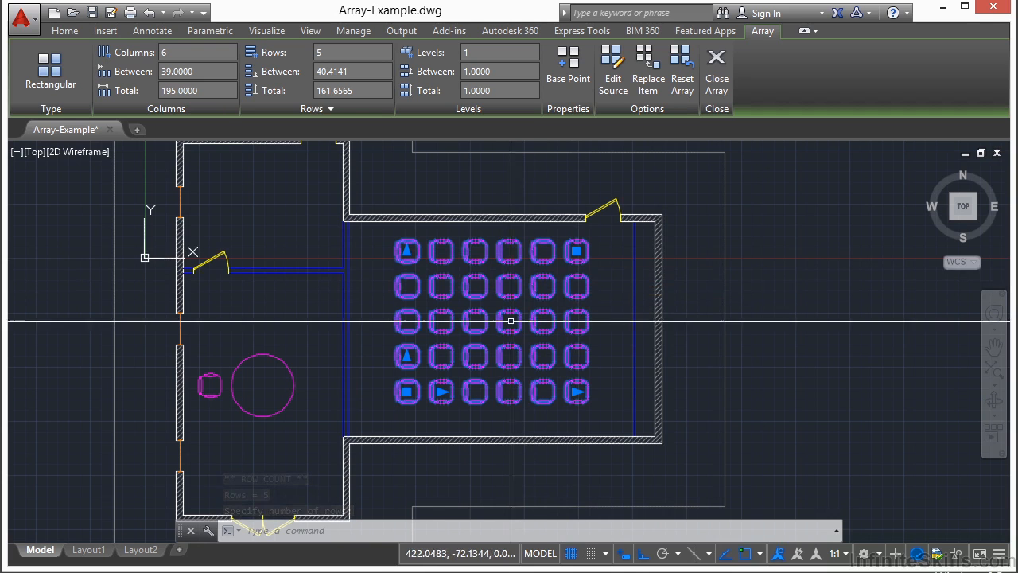
left_click(406, 393)
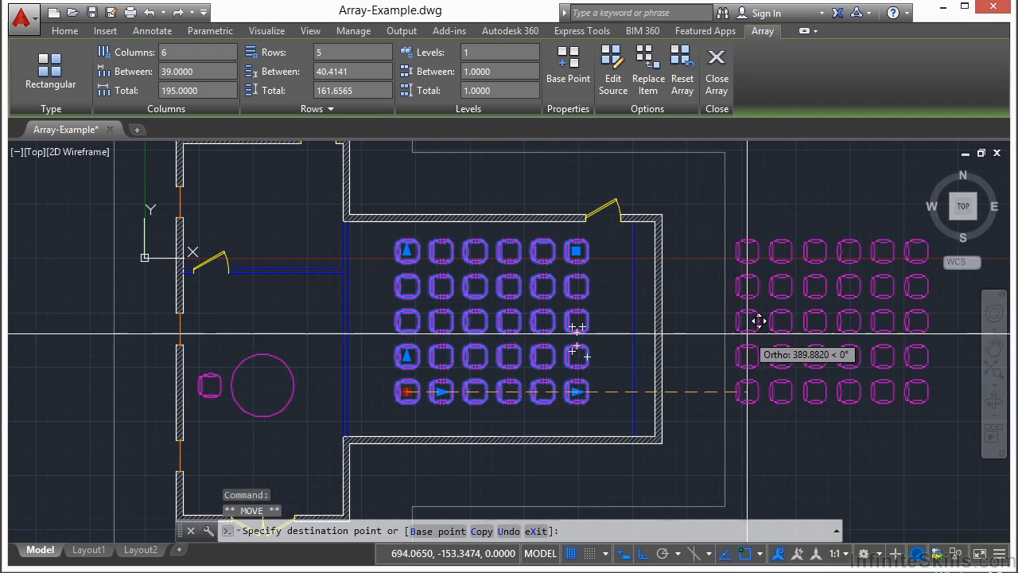
left_click(699, 392)
left_click(700, 392)
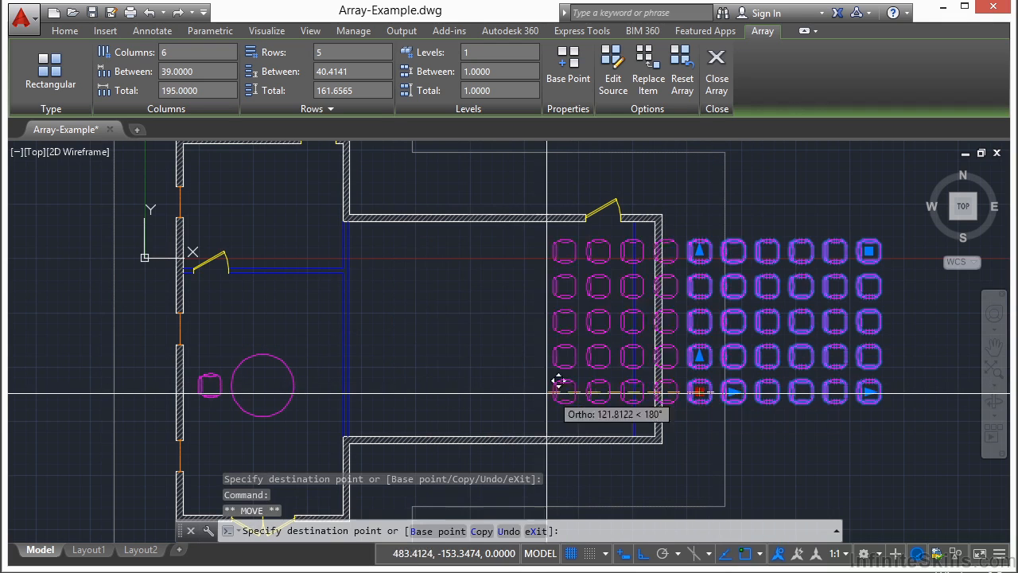
key("F8")
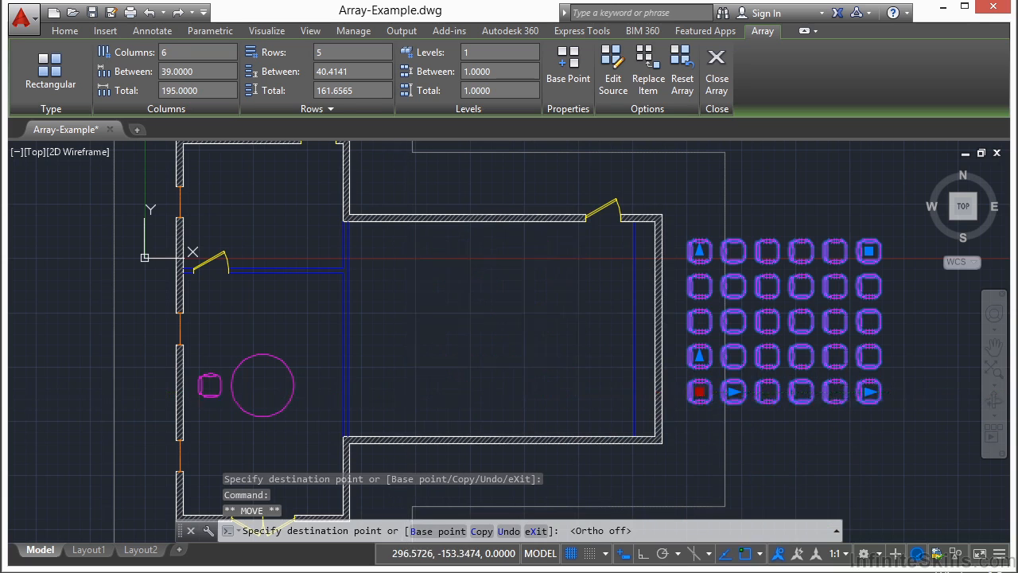
left_click(402, 391)
scroll(399, 406, "up", 2)
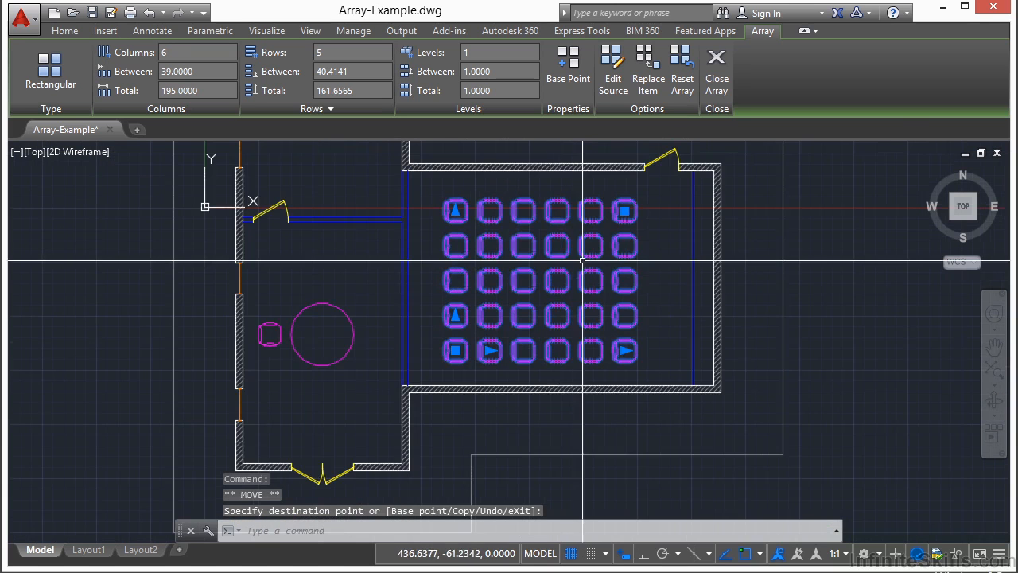
middle_click_drag(583, 260, 536, 288)
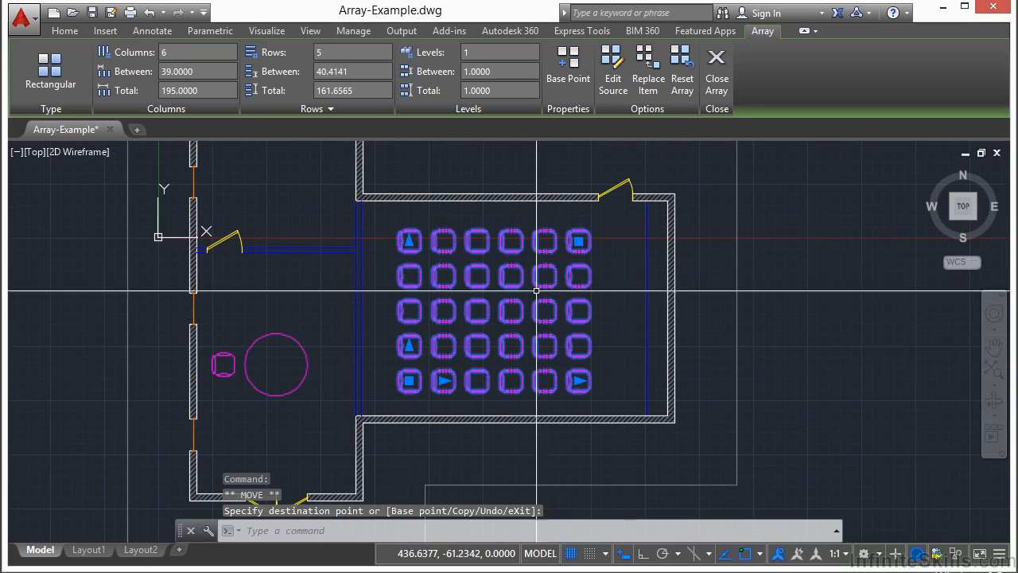
Step: Use the spacing grips to widen the chair array's column spacing to about 72.2 and its row spacing to about 68.7
left_click(443, 381)
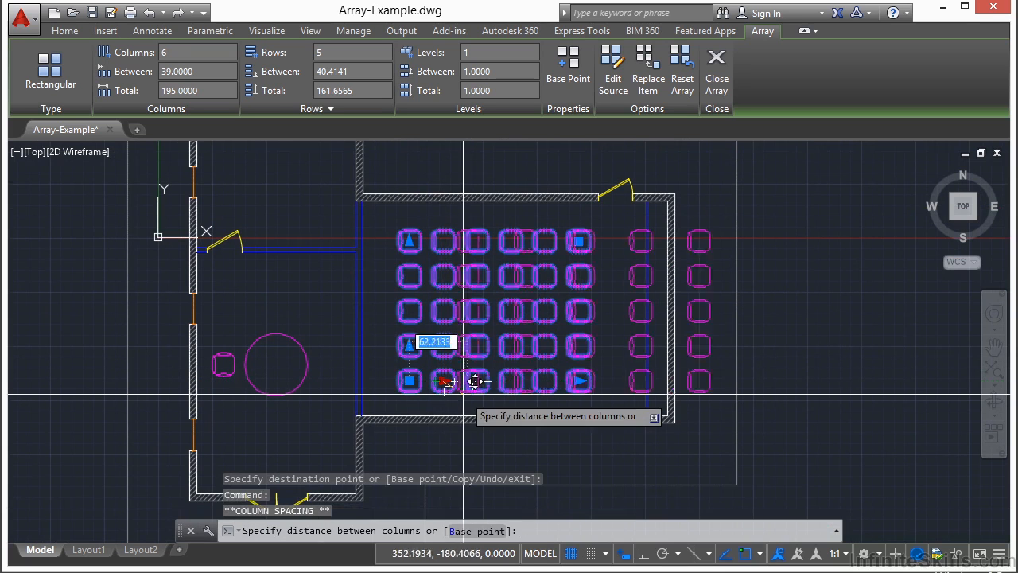
left_click(473, 392)
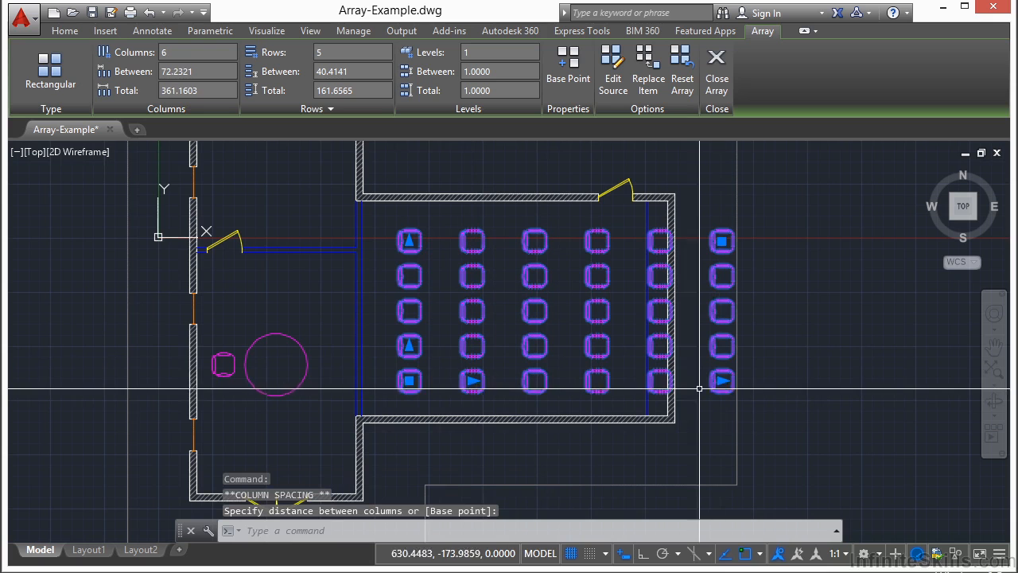
left_click(409, 241)
key("Escape")
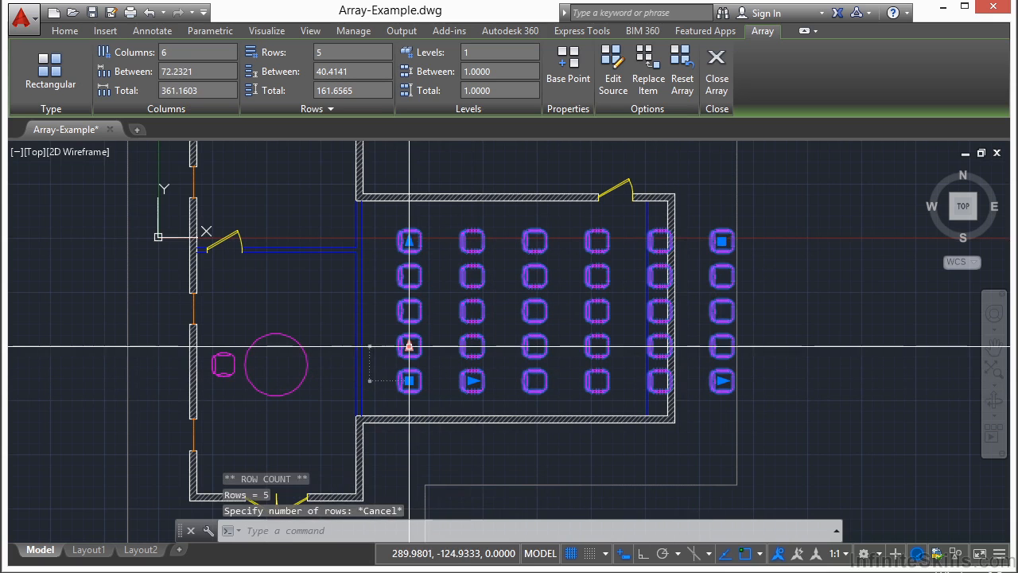
left_click(409, 347)
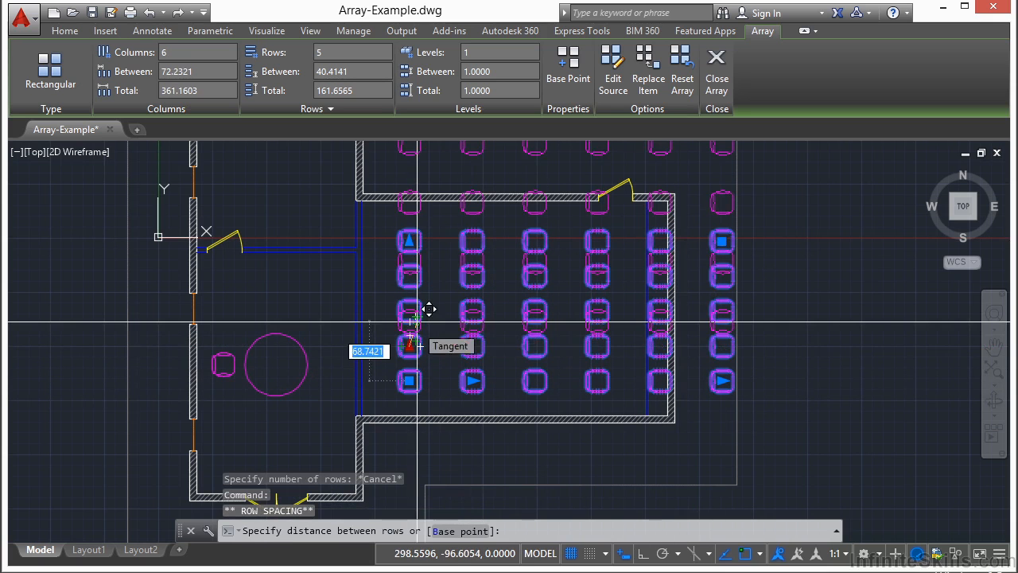
Step: Use the count grips to reduce the chair array to 4 columns and 3 rows so it fits inside the room
left_click(716, 381)
left_click(723, 381)
left_click(588, 252)
middle_click_drag(602, 248, 592, 302)
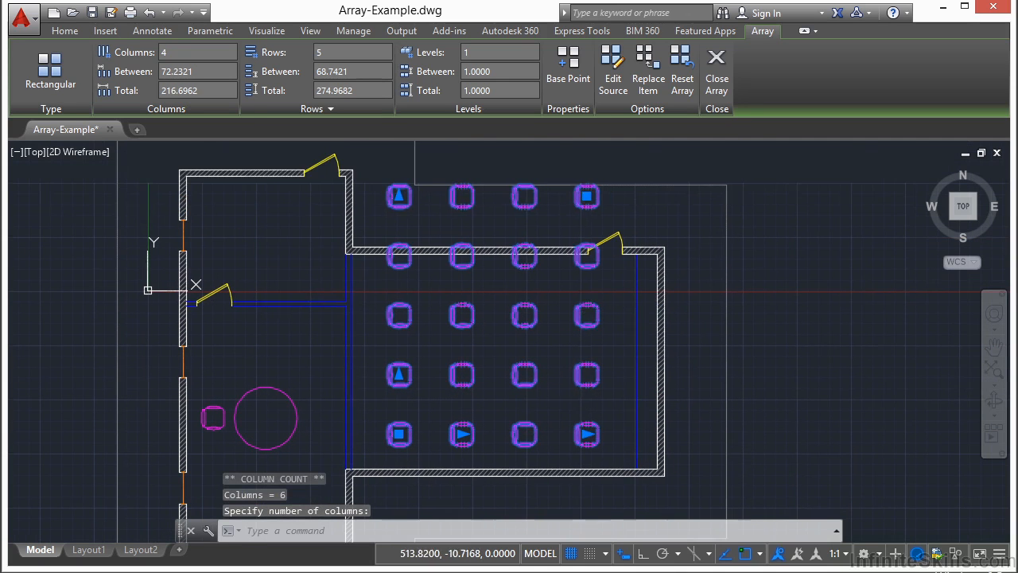
left_click(399, 195)
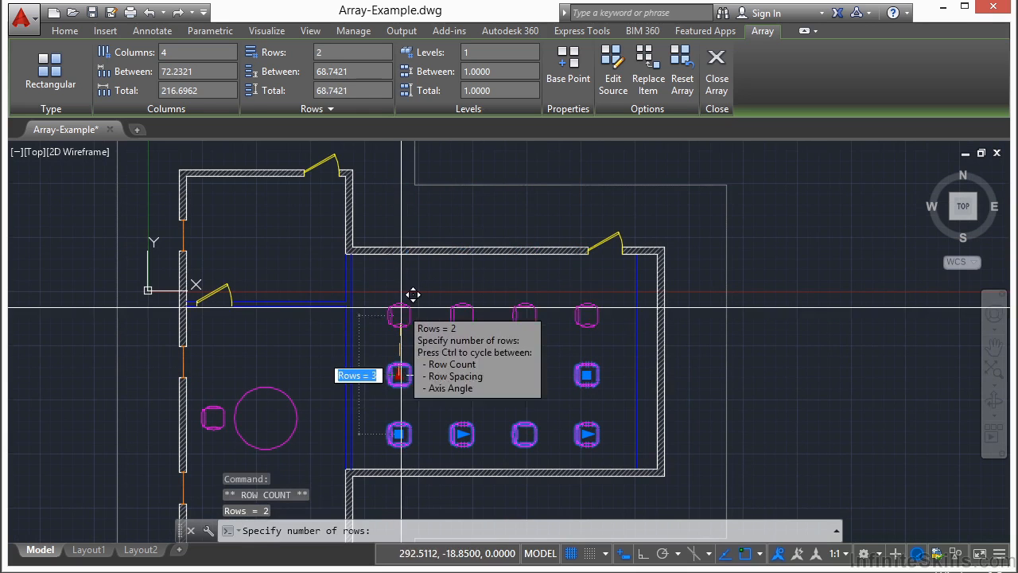
left_click(411, 294)
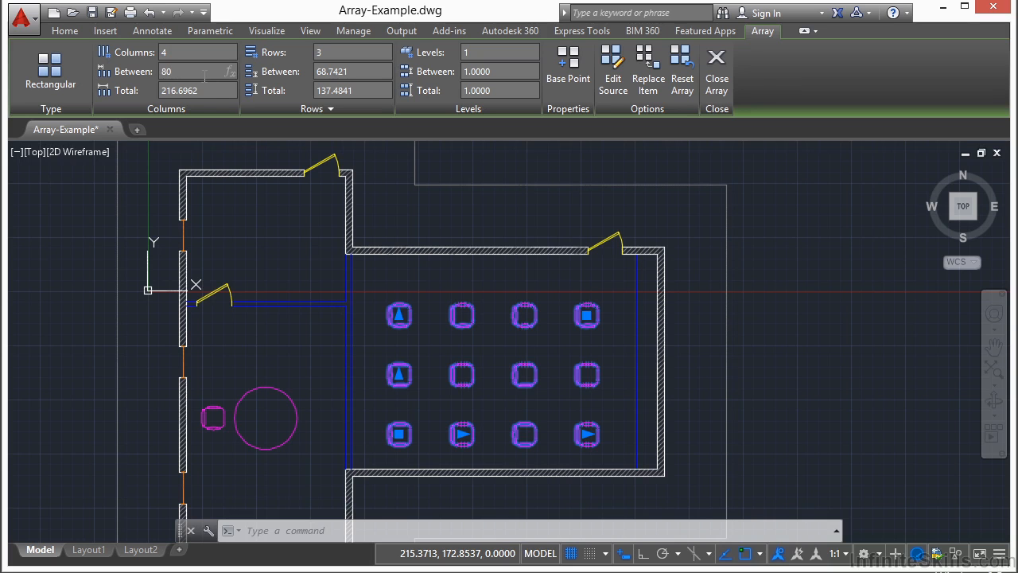
Step: Set the exact distances of the chair array to 80 between columns and 70 between rows
key("Return")
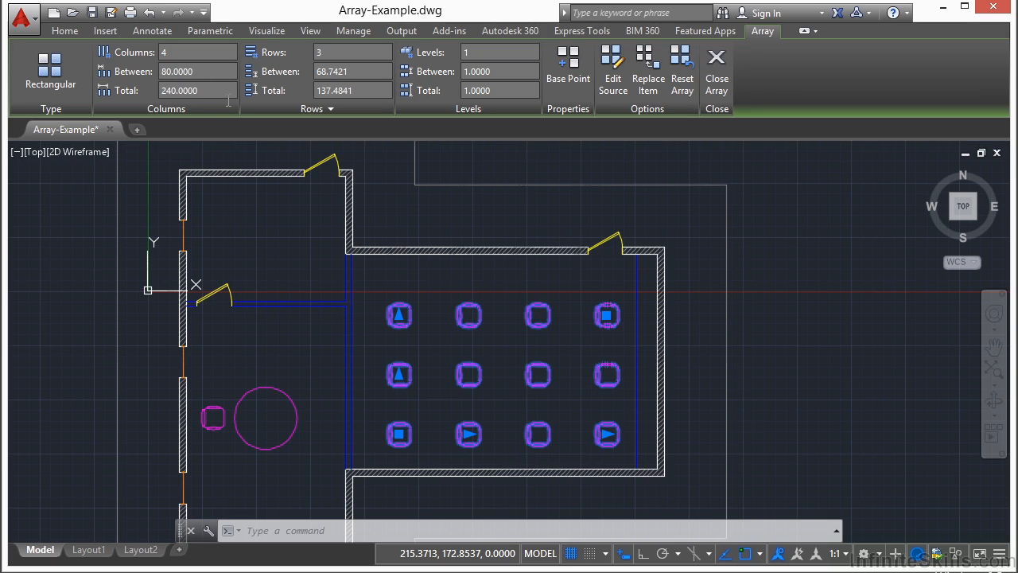
left_click(360, 73)
key("Return")
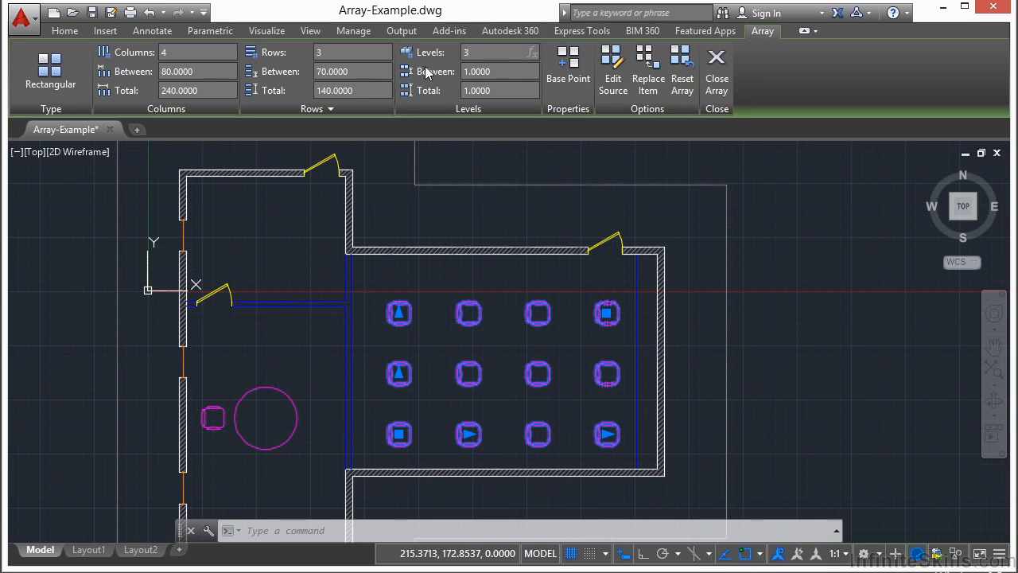
Step: Set the chair array's number of levels to 3 and return it to 1
left_click(506, 77)
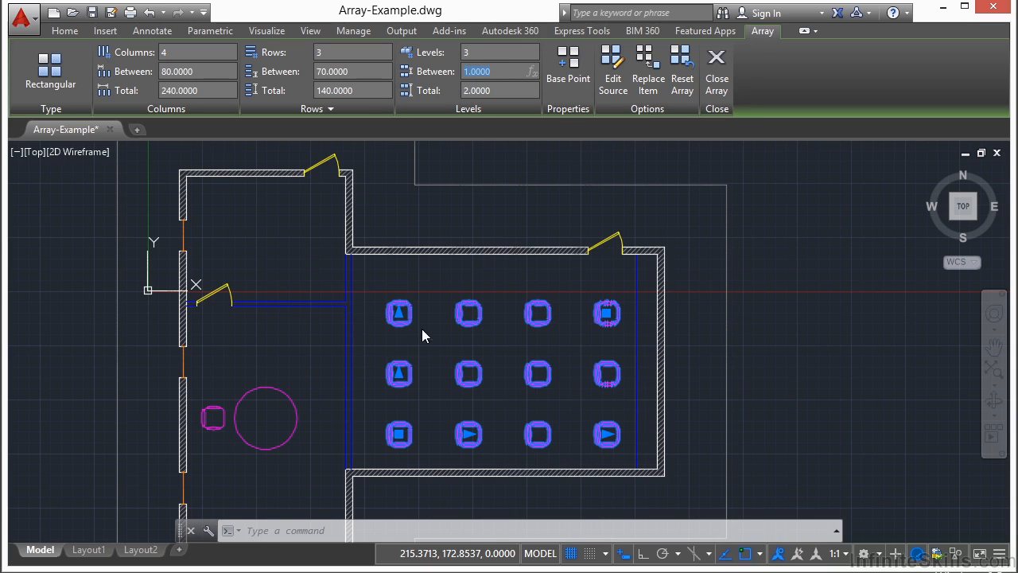
left_click(492, 54)
key("Tab")
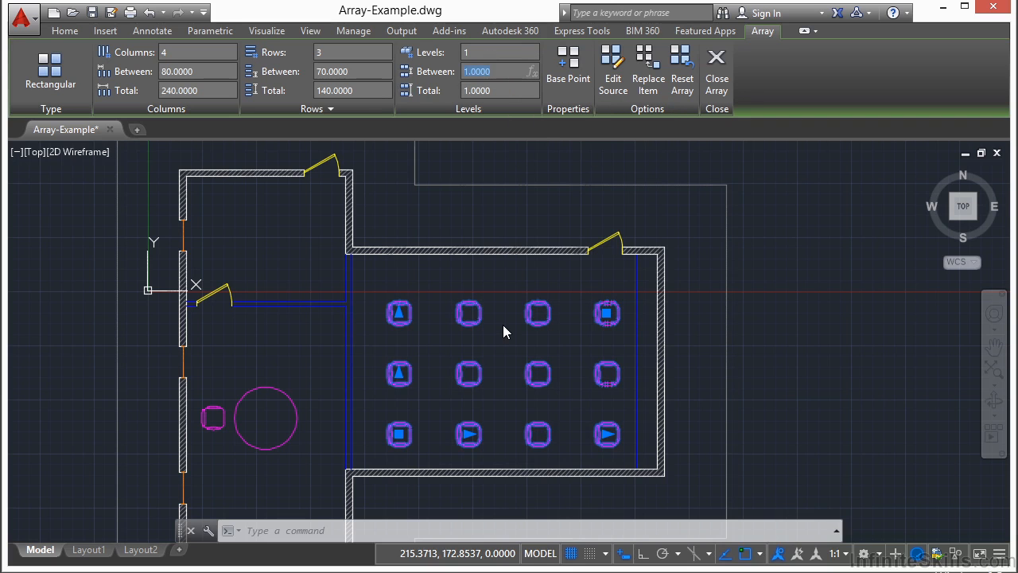